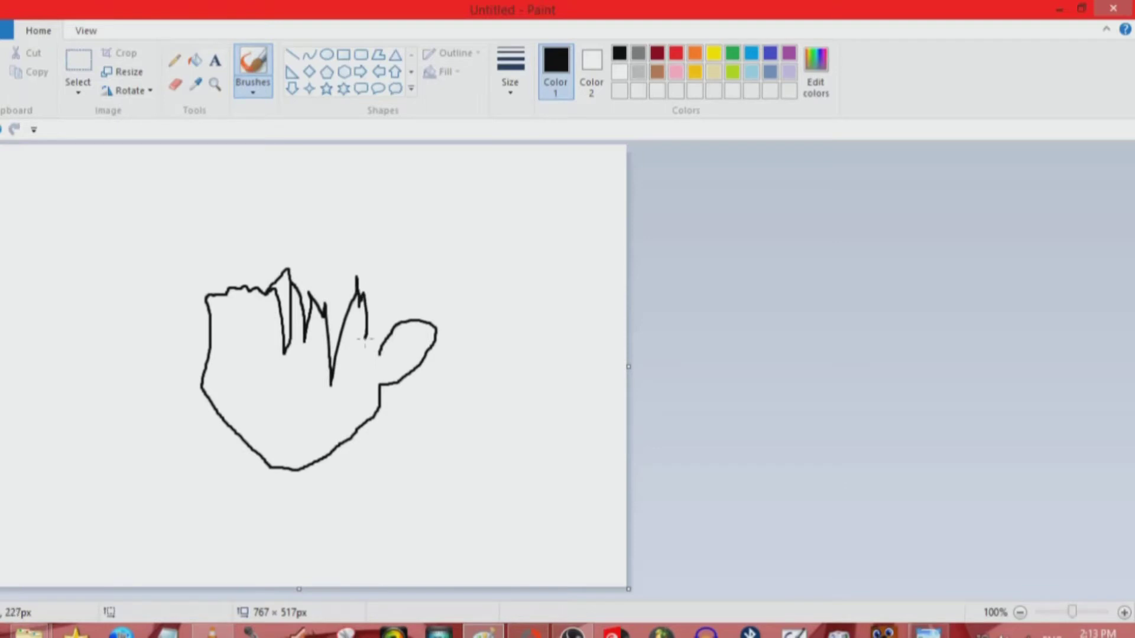
# - Brush the black jagged fringe and tall spiky hair outline around and above the face
pyautogui.moveTo(355, 299); pyautogui.dragTo(353, 354)
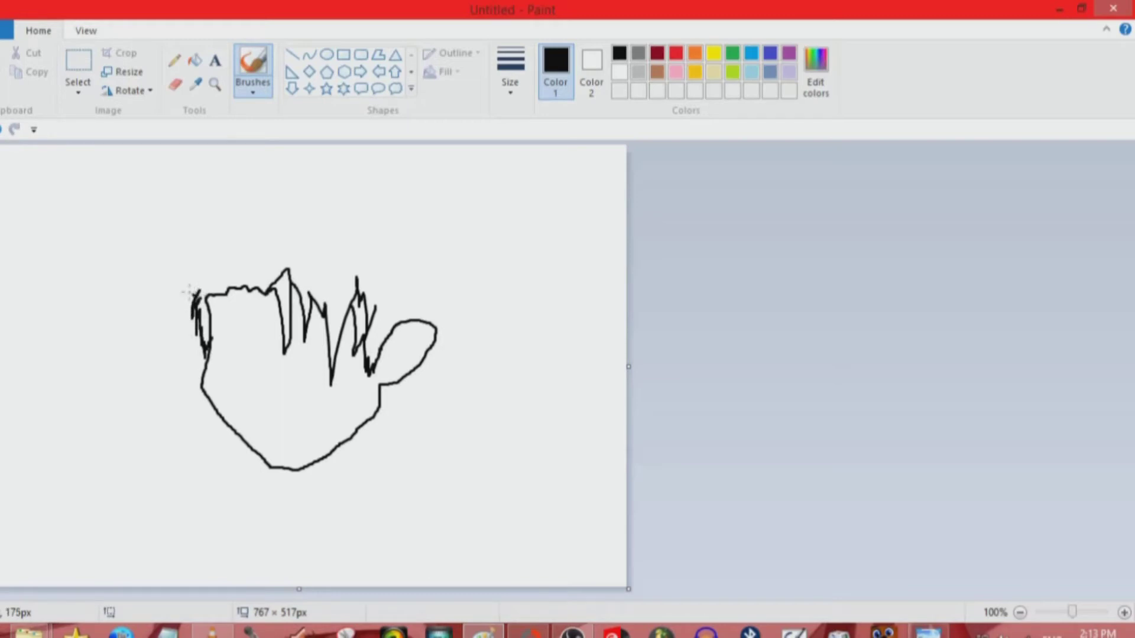
pyautogui.moveTo(173, 259)
pyautogui.mouseDown()
pyautogui.moveTo(195, 249)
pyautogui.moveTo(177, 210)
pyautogui.moveTo(194, 228)
pyautogui.moveTo(176, 156)
pyautogui.moveTo(196, 184)
pyautogui.moveTo(189, 151)
pyautogui.moveTo(212, 170)
pyautogui.moveTo(195, 140)
pyautogui.moveTo(238, 172)
pyautogui.mouseUp()
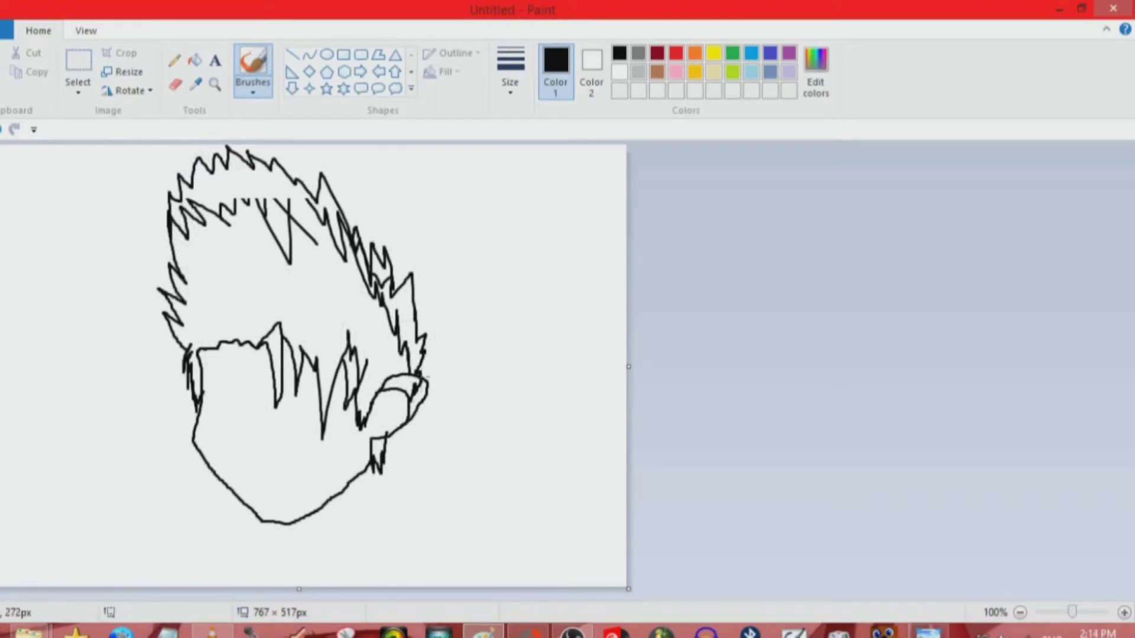
# - Fill the main hair, the back spikes and the enclosed fringe strands with gold
pyautogui.click(195, 60)
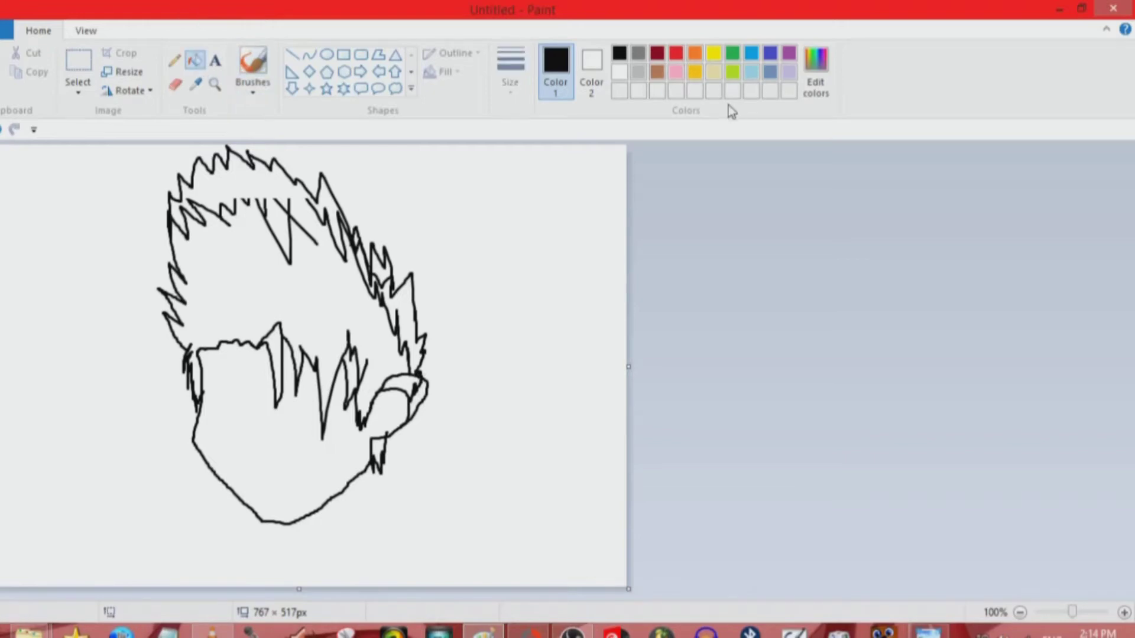
pyautogui.click(695, 73)
pyautogui.click(324, 282)
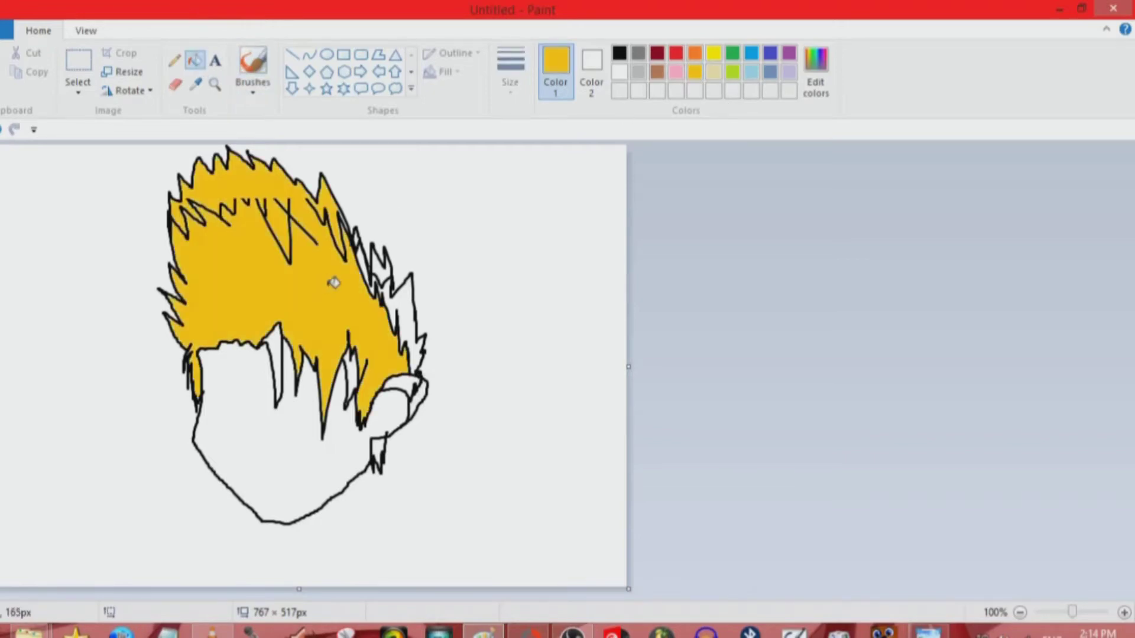
pyautogui.click(421, 356)
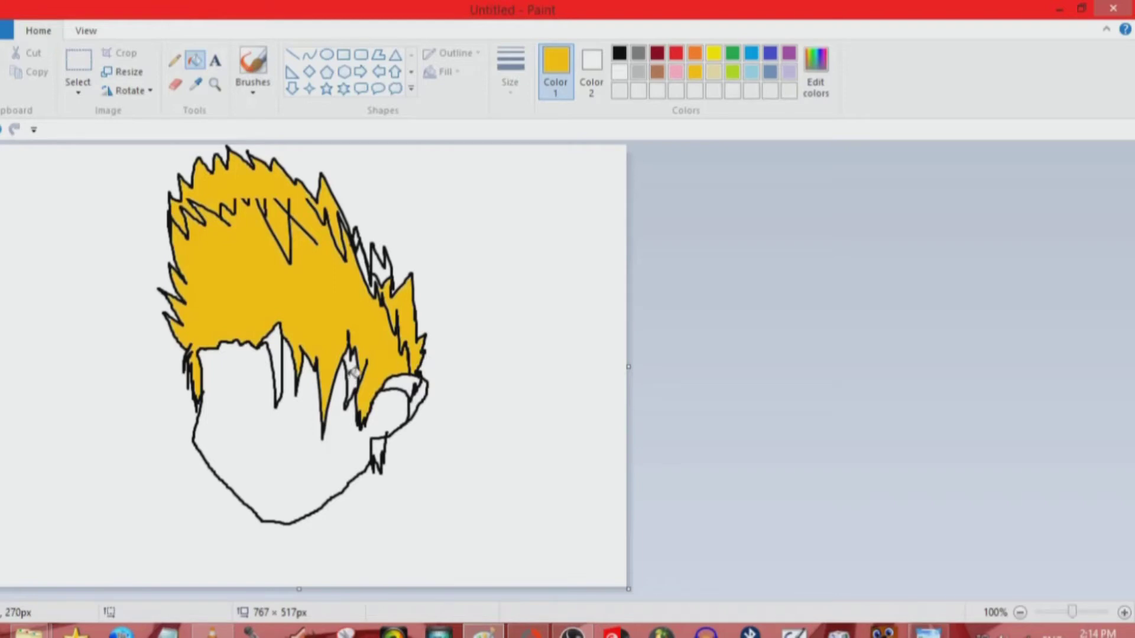
pyautogui.click(354, 373)
pyautogui.click(282, 349)
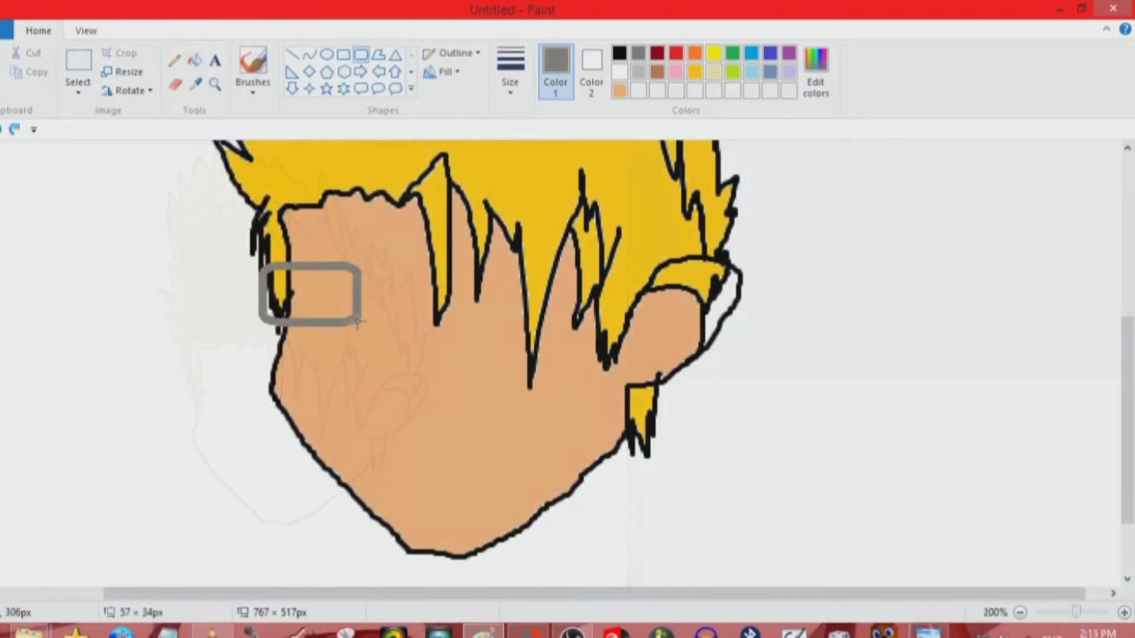
# - Draw thick gray rounded-rectangle glasses with two lens frames joined by a small bridge, the second frame about 89 × 51 px
pyautogui.moveTo(357, 322); pyautogui.dragTo(399, 353)
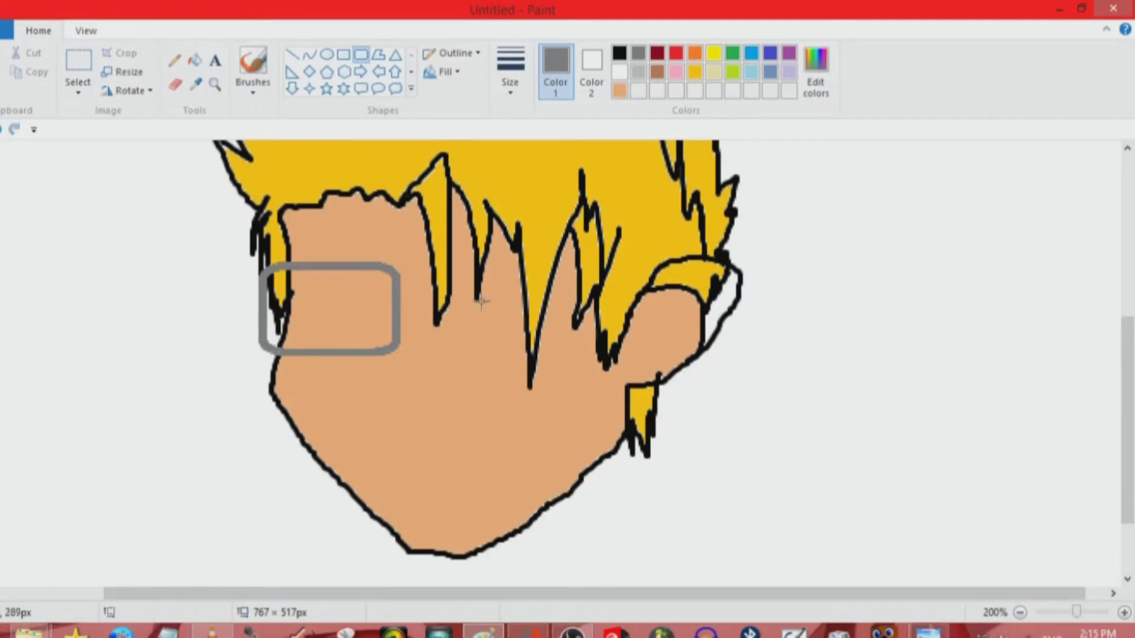
pyautogui.moveTo(399, 291); pyautogui.dragTo(444, 322)
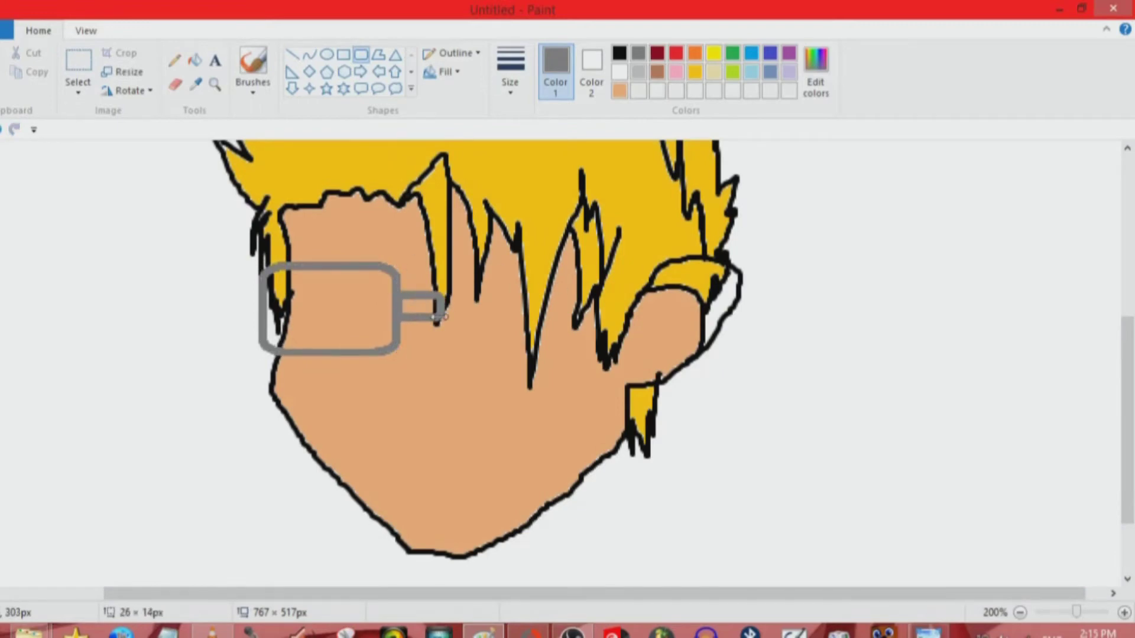
pyautogui.moveTo(436, 272); pyautogui.dragTo(591, 357)
pyautogui.moveTo(535, 331); pyautogui.dragTo(542, 323)
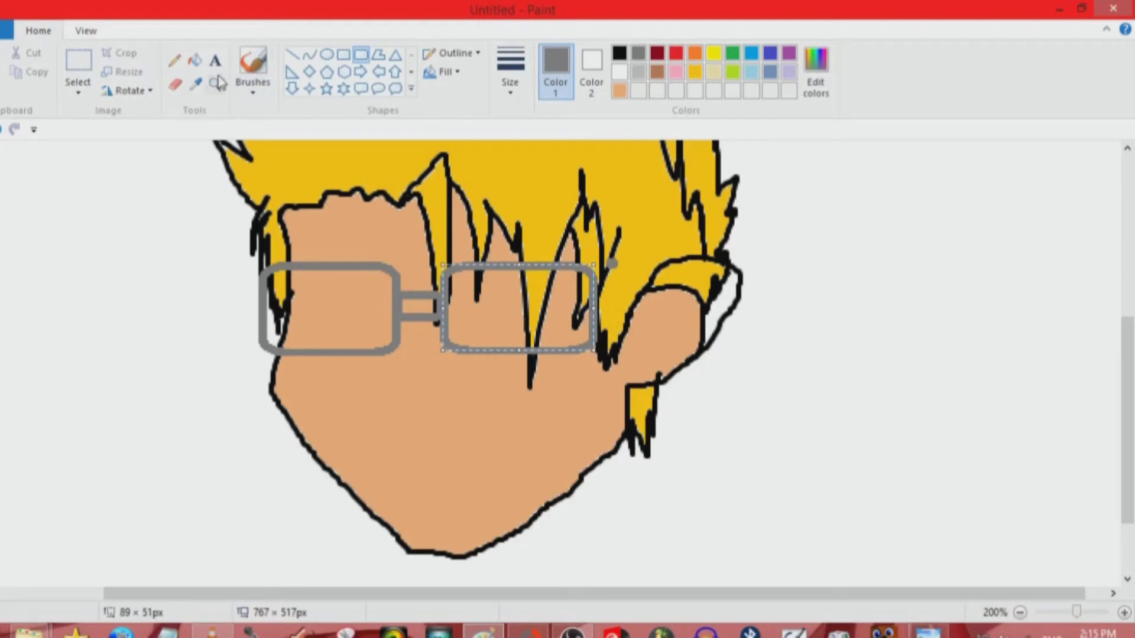
# - Fill the left lens with white, including the hair strand and outline areas inside it
pyautogui.click(201, 63)
pyautogui.click(619, 72)
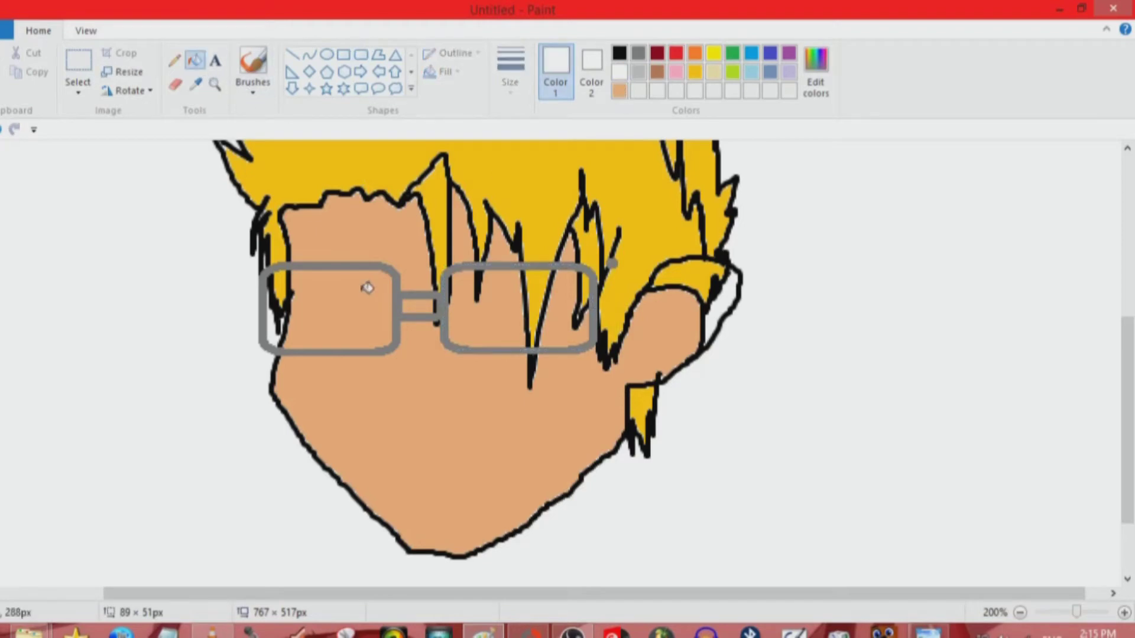
pyautogui.click(365, 288)
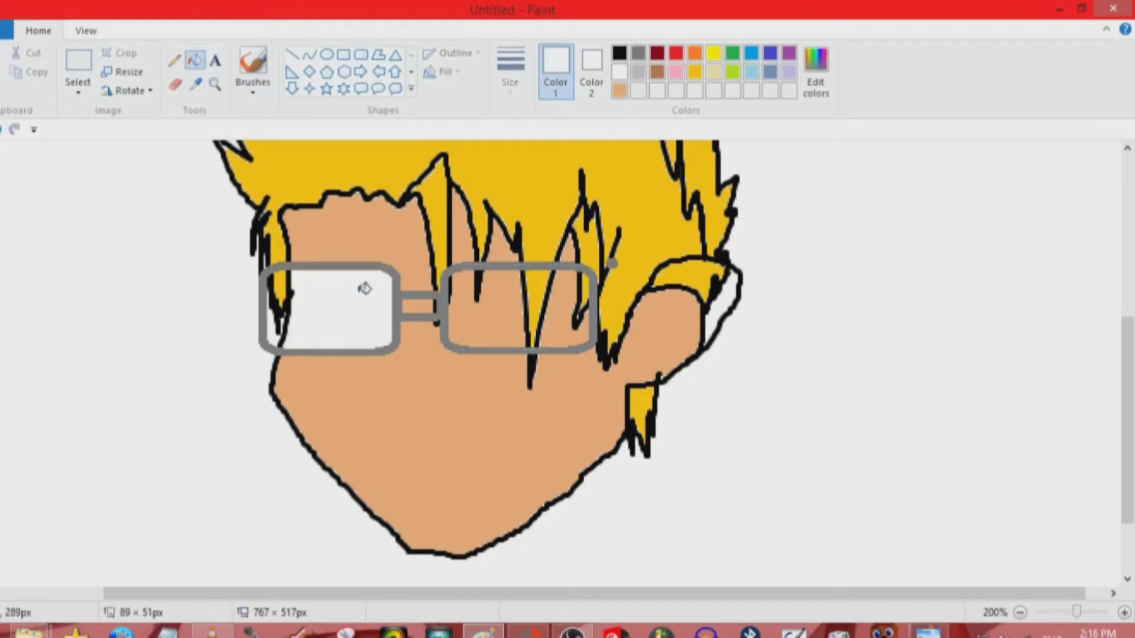
pyautogui.click(291, 305)
pyautogui.click(277, 283)
pyautogui.click(284, 295)
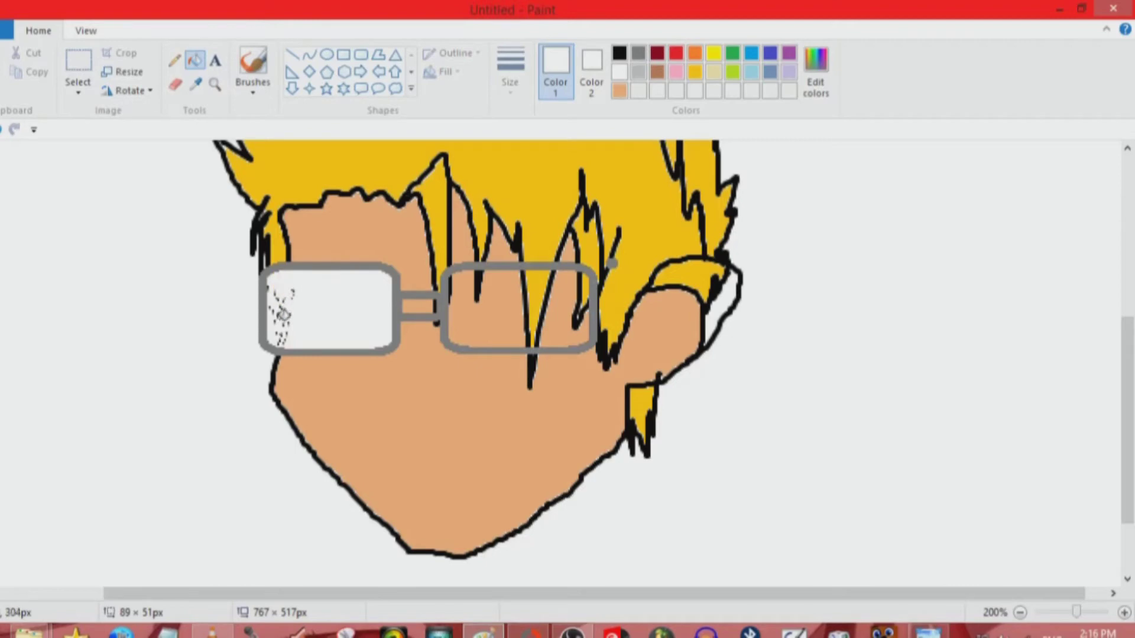
# - Fill the skin, hair and outline areas inside the right lens with white
pyautogui.click(570, 282)
pyautogui.click(579, 308)
pyautogui.click(553, 300)
pyautogui.click(524, 291)
pyautogui.click(536, 291)
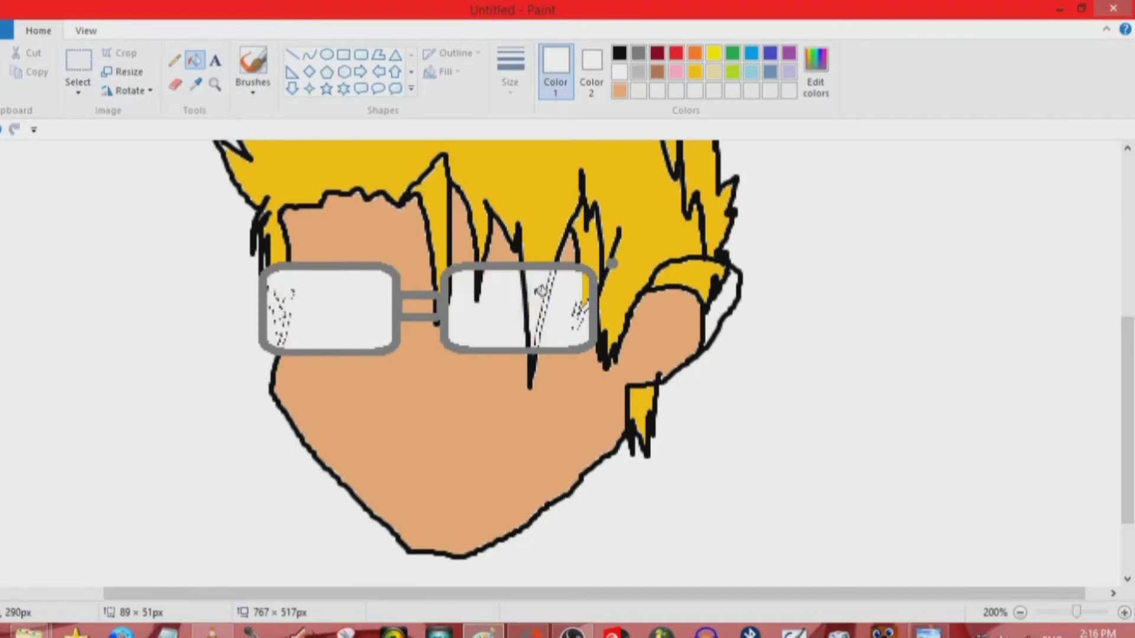
pyautogui.click(528, 289)
pyautogui.click(472, 280)
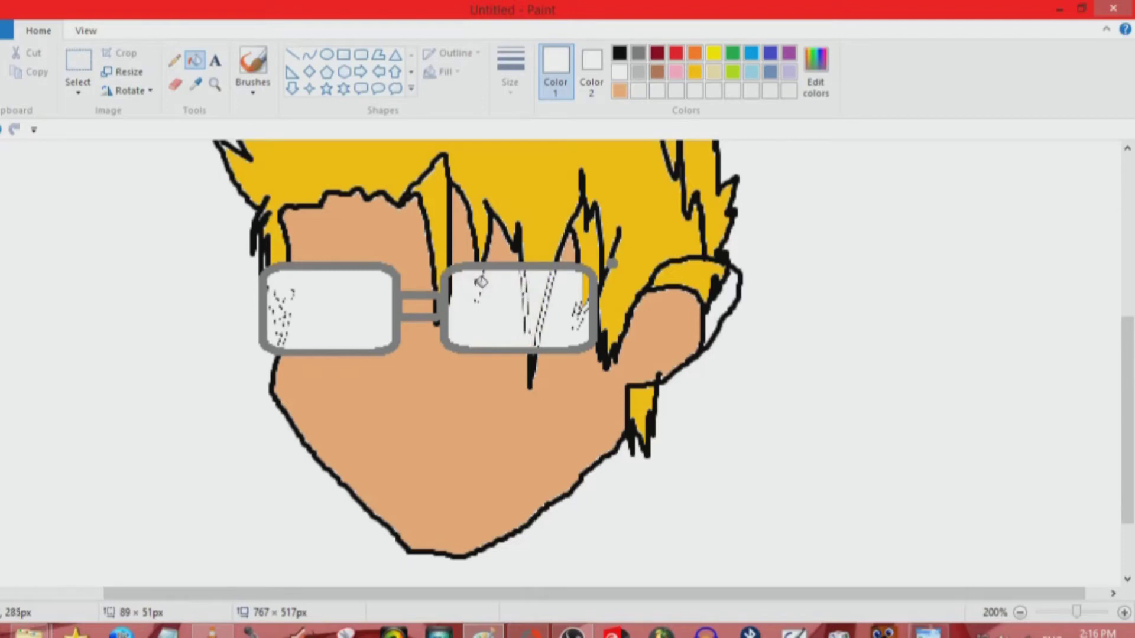
# - Cover the leftover specks in the left lens with a filled white rounded rectangle about 74 × 44 px
pyautogui.click(360, 54)
pyautogui.click(448, 71)
pyautogui.click(457, 114)
pyautogui.moveTo(263, 267); pyautogui.dragTo(390, 343)
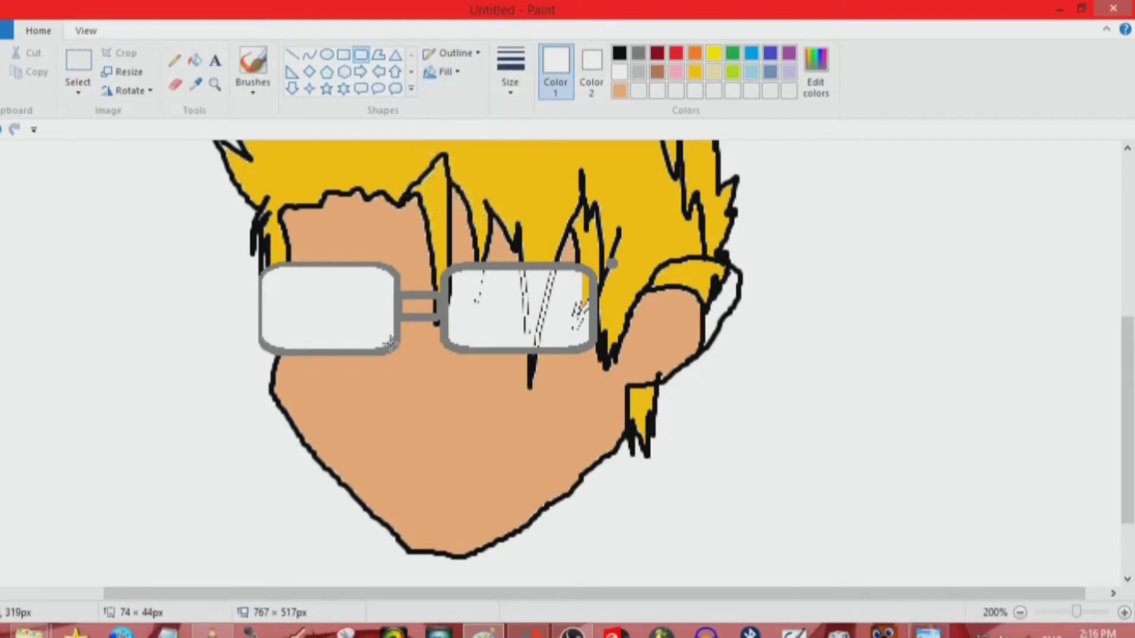
pyautogui.click(557, 363)
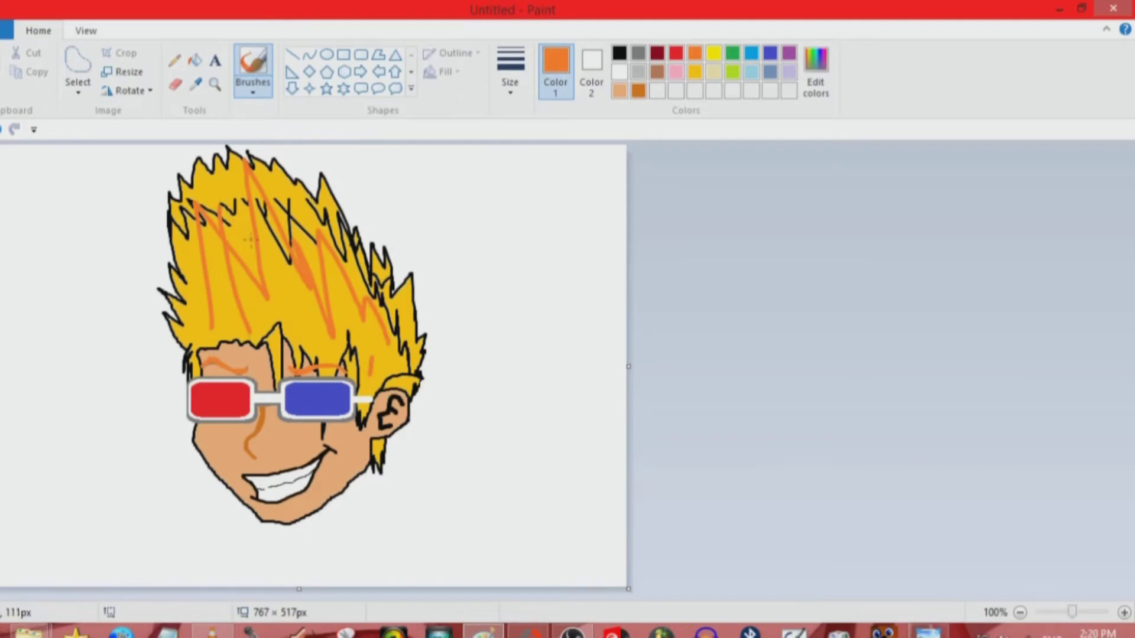
# - Brush black zigzag strands among the orange ones in the hair, changing the brush size for the strands along the left side
pyautogui.click(619, 53)
pyautogui.moveTo(242, 313)
pyautogui.mouseDown()
pyautogui.moveTo(237, 281)
pyautogui.moveTo(301, 315)
pyautogui.moveTo(310, 244)
pyautogui.moveTo(342, 308)
pyautogui.mouseUp()
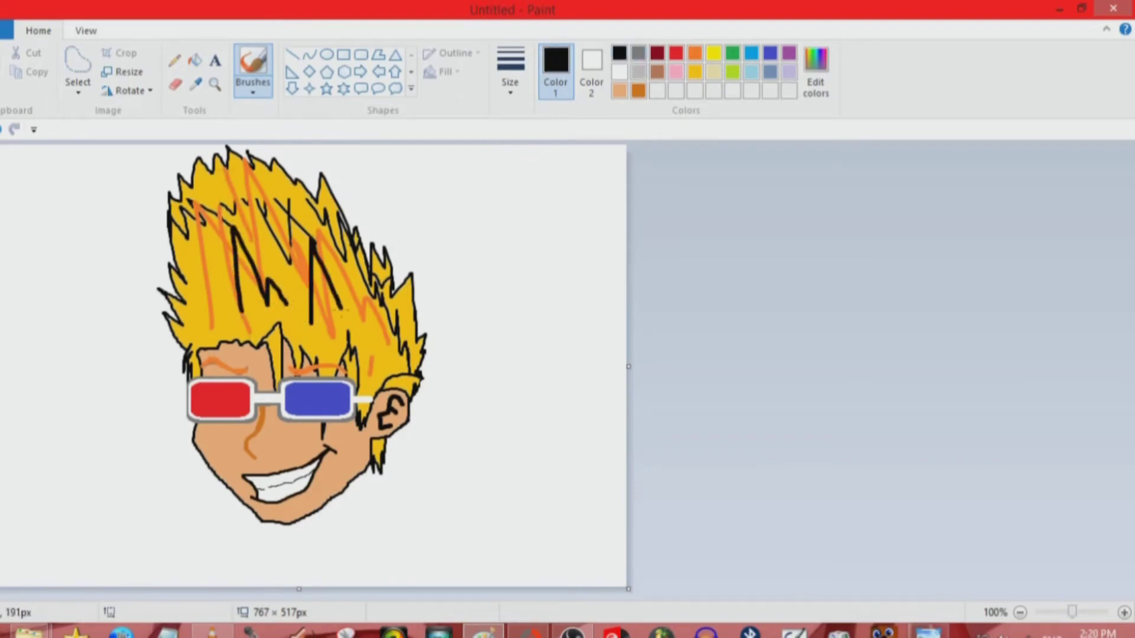
pyautogui.click(507, 95)
pyautogui.click(514, 153)
pyautogui.moveTo(197, 355); pyautogui.dragTo(188, 278)
pyautogui.moveTo(200, 198); pyautogui.dragTo(237, 289)
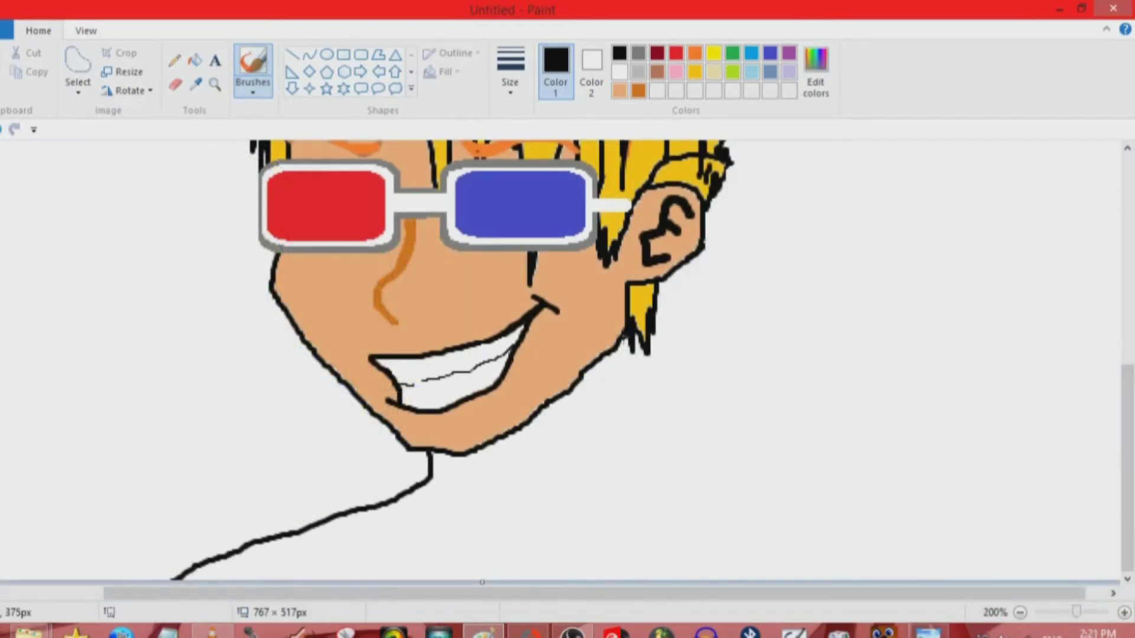
# - Draw the black outline of the neck and shoulder below the ear
pyautogui.moveTo(624, 357)
pyautogui.mouseDown()
pyautogui.moveTo(639, 451)
pyautogui.moveTo(671, 482)
pyautogui.moveTo(798, 526)
pyautogui.mouseUp()
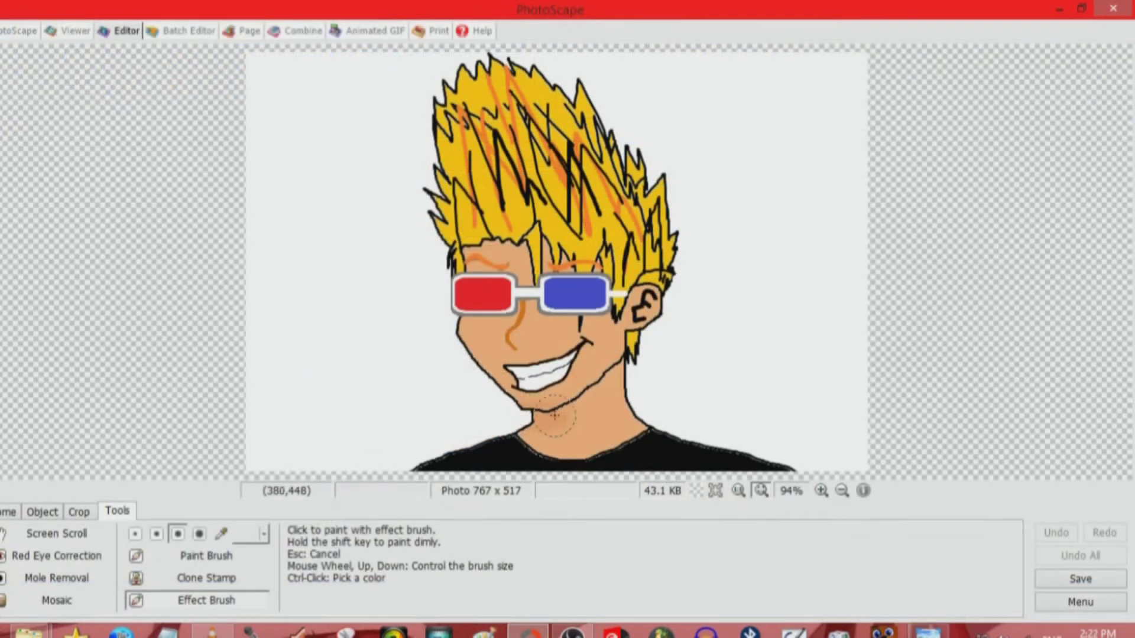
# - In PhotoScape, shade the neck and face with the Effect Brush, using a smaller brush size around the nose
pyautogui.moveTo(559, 417)
pyautogui.mouseDown()
pyautogui.moveTo(629, 364)
pyautogui.moveTo(575, 414)
pyautogui.moveTo(528, 421)
pyautogui.moveTo(573, 429)
pyautogui.moveTo(625, 389)
pyautogui.moveTo(630, 338)
pyautogui.moveTo(592, 381)
pyautogui.moveTo(514, 411)
pyautogui.mouseUp()
pyautogui.moveTo(477, 224)
pyautogui.mouseDown()
pyautogui.moveTo(462, 263)
pyautogui.moveTo(473, 250)
pyautogui.moveTo(530, 245)
pyautogui.moveTo(457, 268)
pyautogui.moveTo(585, 356)
pyautogui.mouseUp()
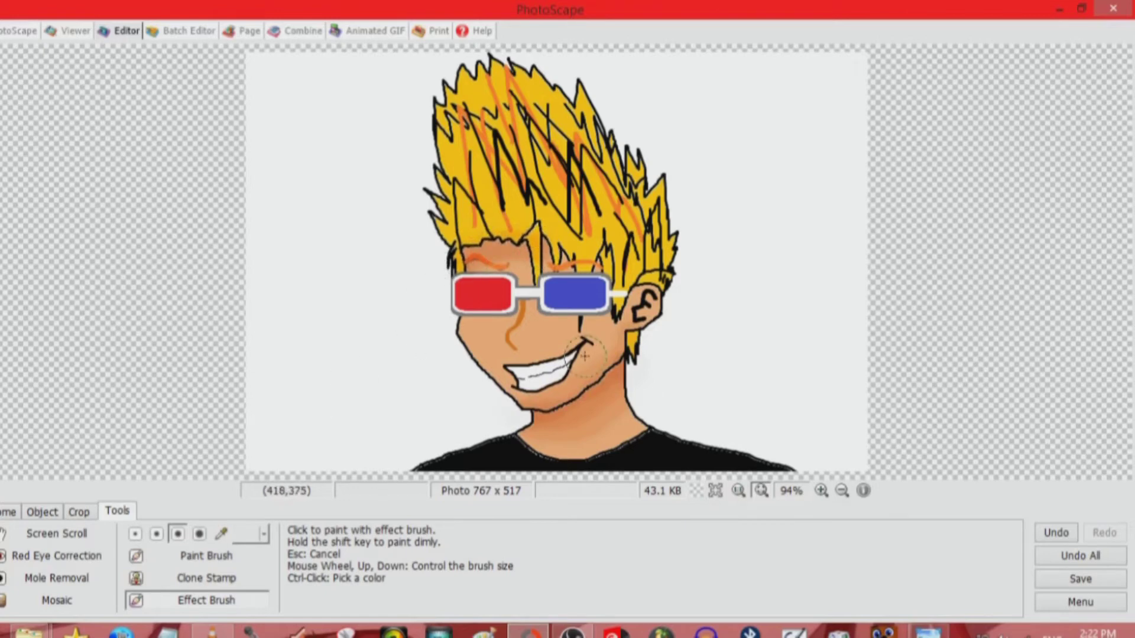
pyautogui.scroll(-1, 398, 463)
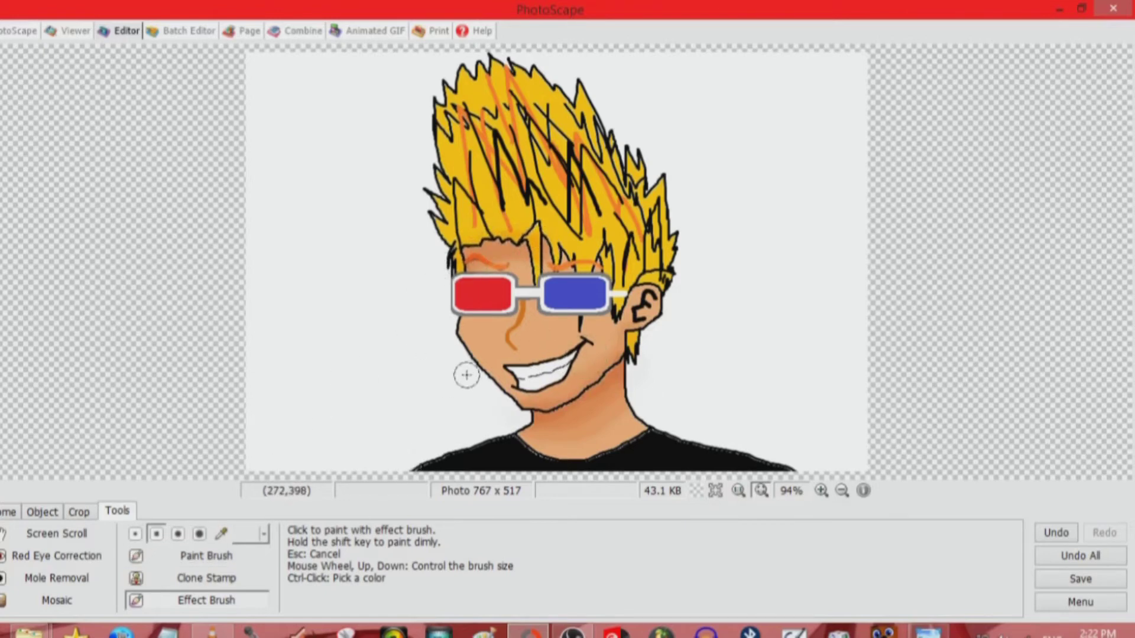
pyautogui.moveTo(516, 359); pyautogui.dragTo(520, 347)
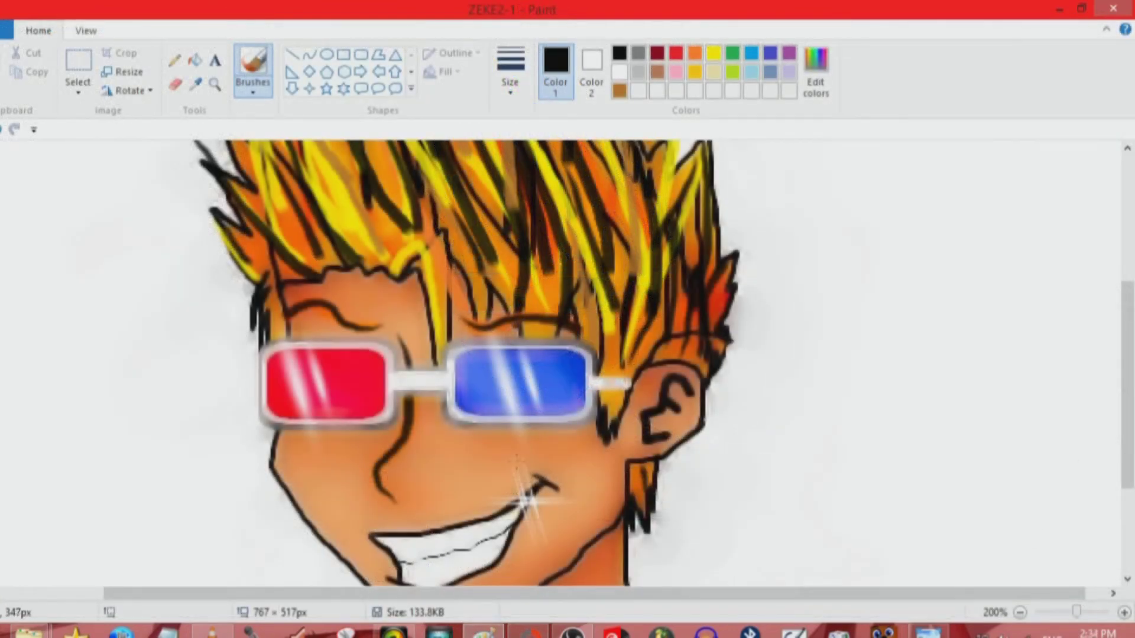
# - In Paint, brush extra black strands into the hair of the ZEKE2-1 picture, at the side and above the fringe
pyautogui.moveTo(264, 312); pyautogui.dragTo(258, 245)
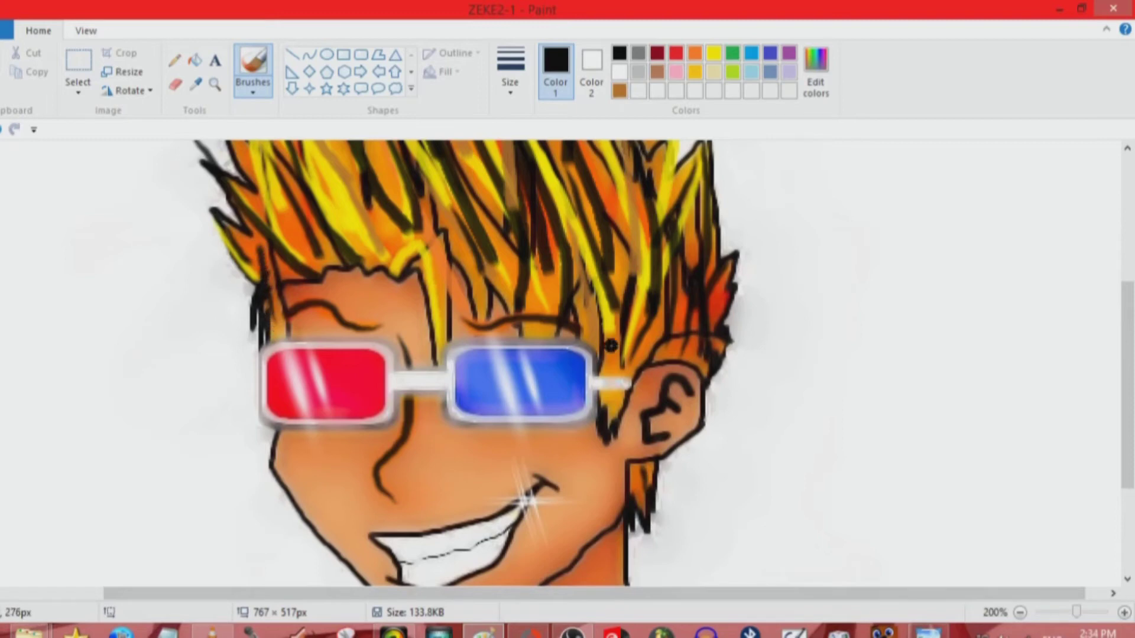
pyautogui.scroll(3, 1111, 407)
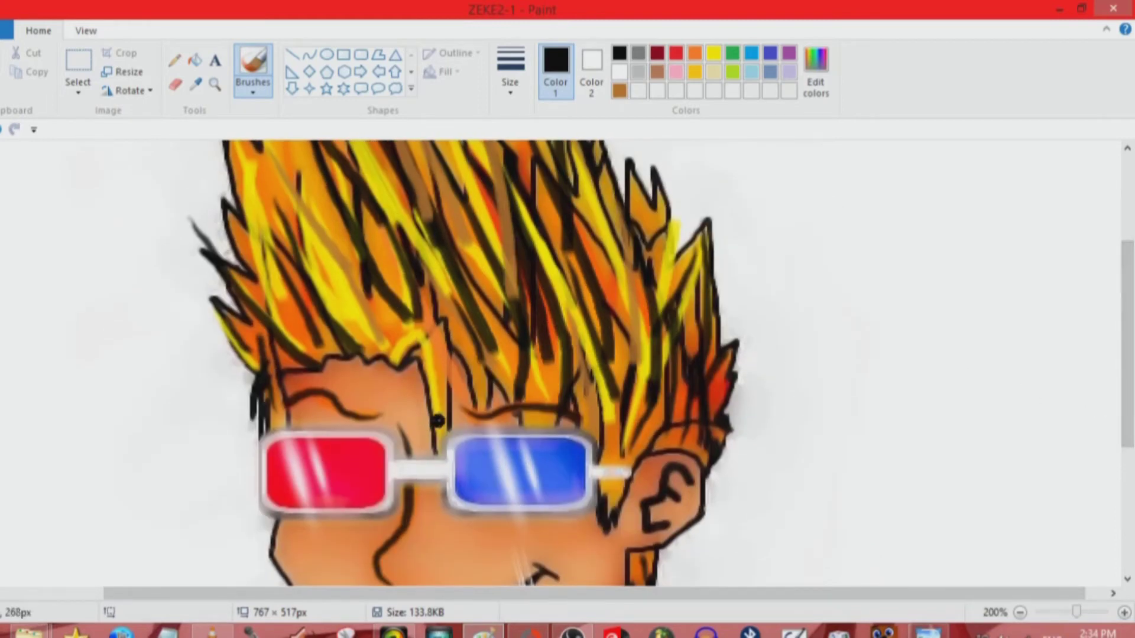
pyautogui.moveTo(435, 336)
pyautogui.mouseDown()
pyautogui.moveTo(414, 329)
pyautogui.moveTo(390, 353)
pyautogui.mouseUp()
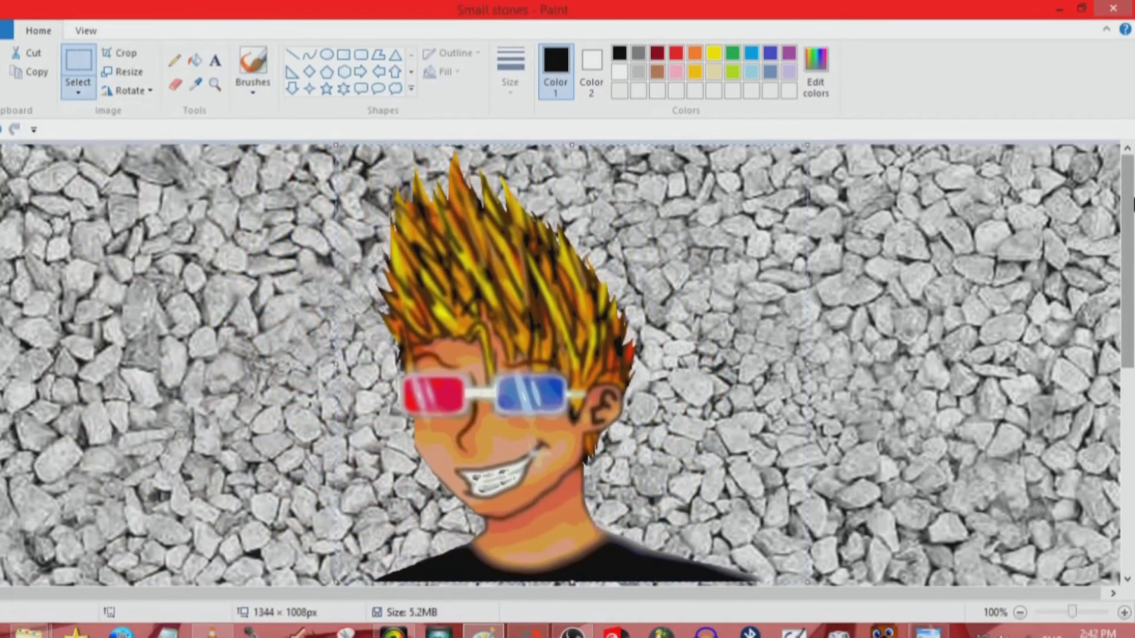
pyautogui.scroll(-3, 1130, 254)
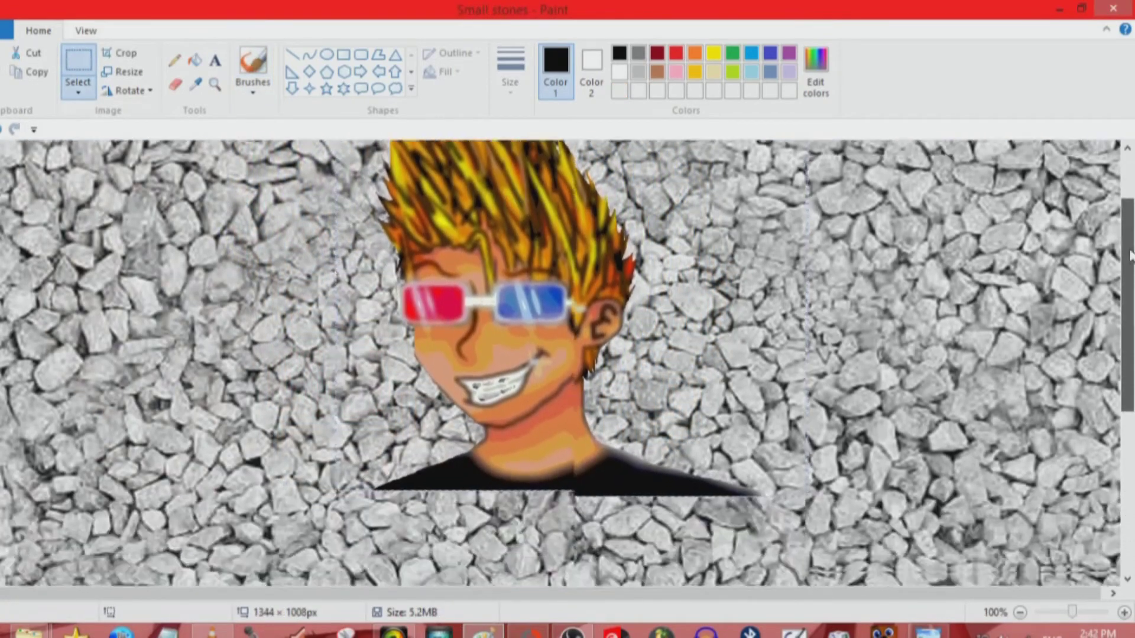
pyautogui.scroll(-1, 1130, 254)
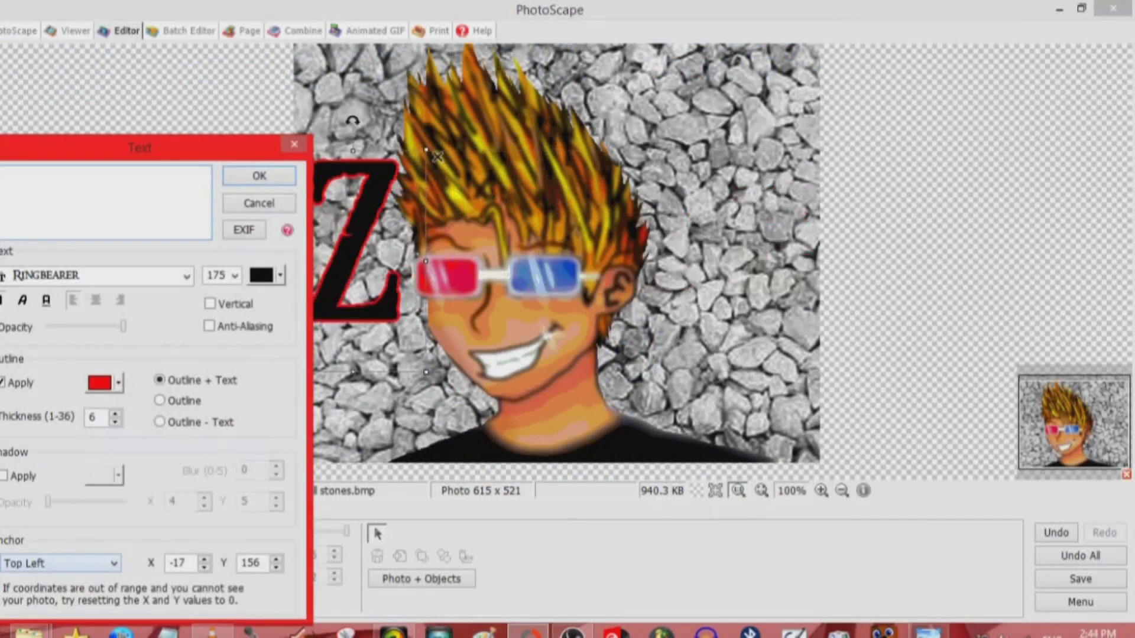
# - Complete the Ringbearer text over the stone background in PhotoScape so it reads ZEKE
pyautogui.write('EKE')
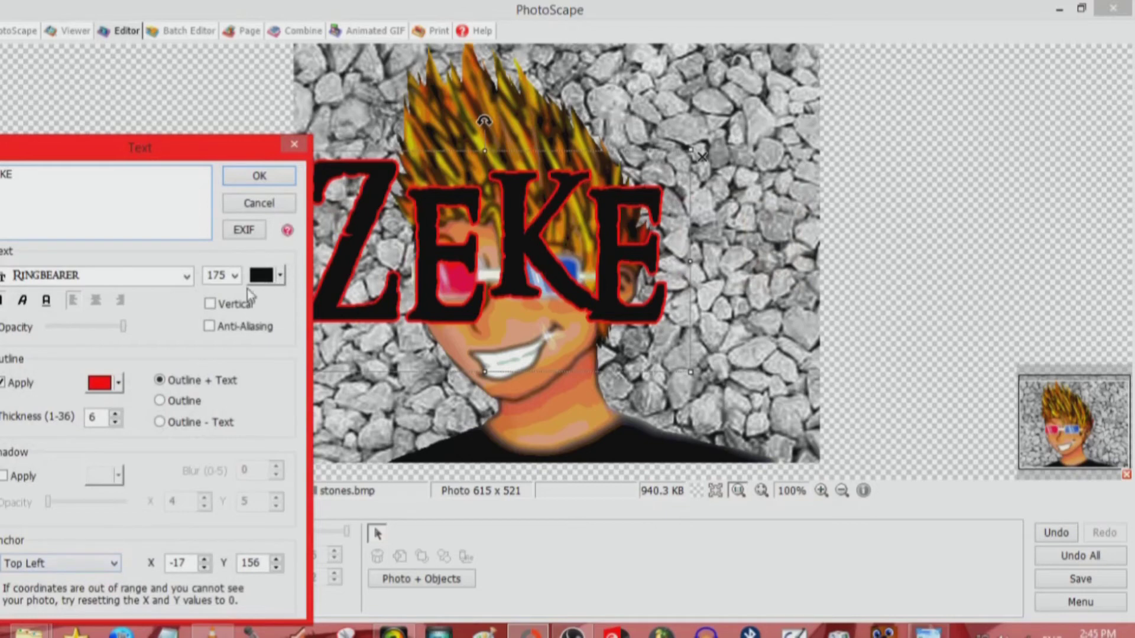
# - Try green as the fill color of the ZEKE text and set it back to black
pyautogui.click(282, 275)
pyautogui.click(288, 352)
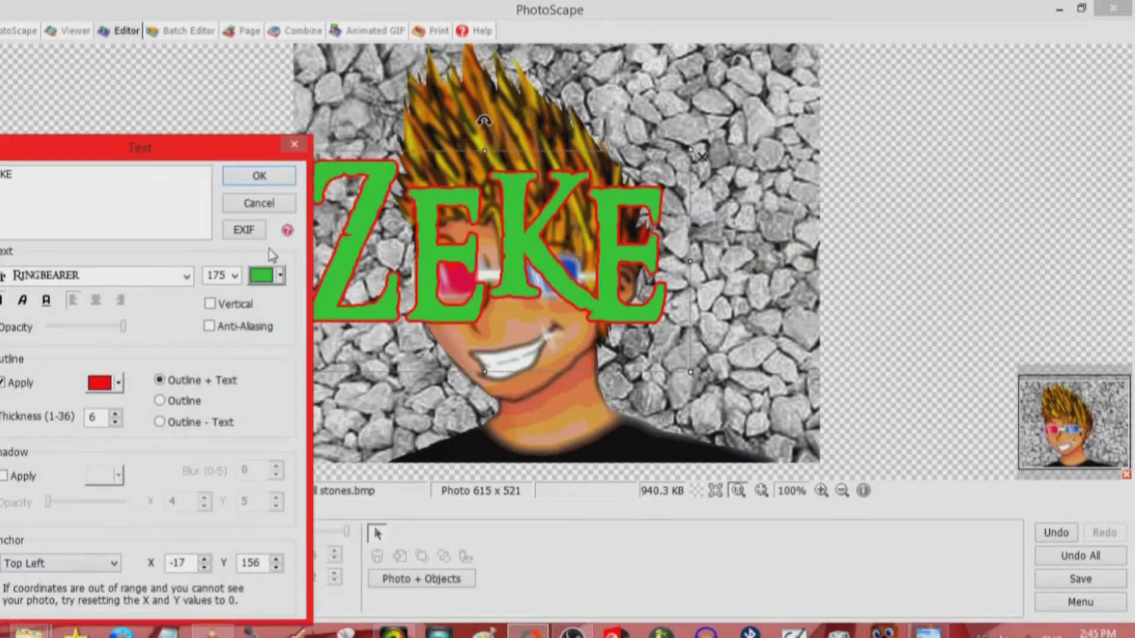
pyautogui.click(281, 275)
pyautogui.click(260, 324)
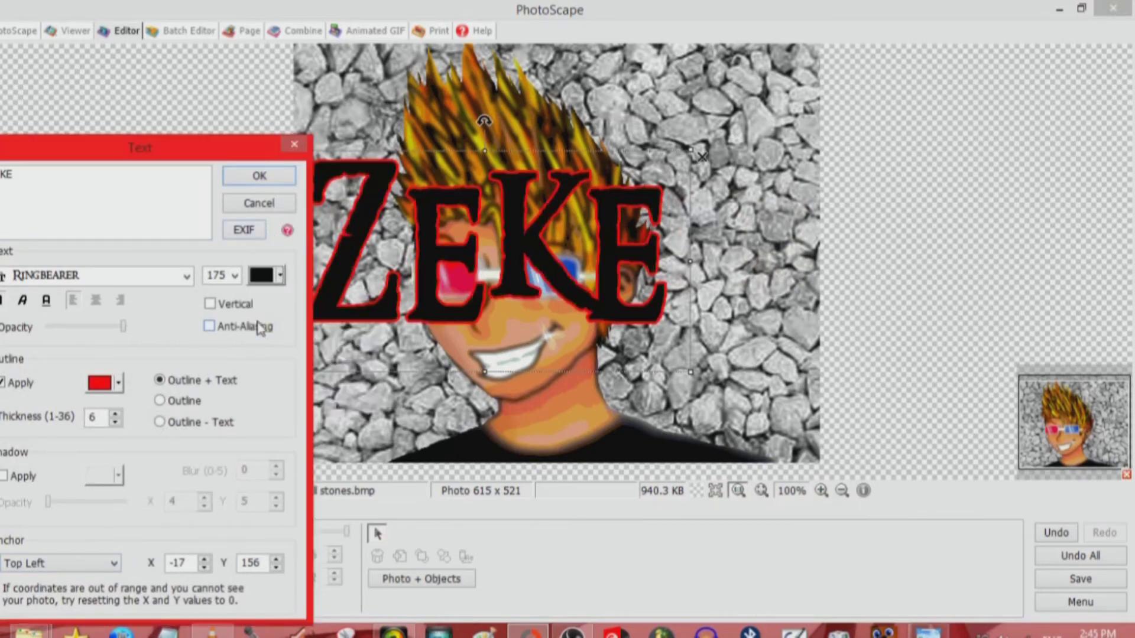
# - Accept the ZEKE text, shrink it and move it to the upper-right area of the photo
pyautogui.click(282, 177)
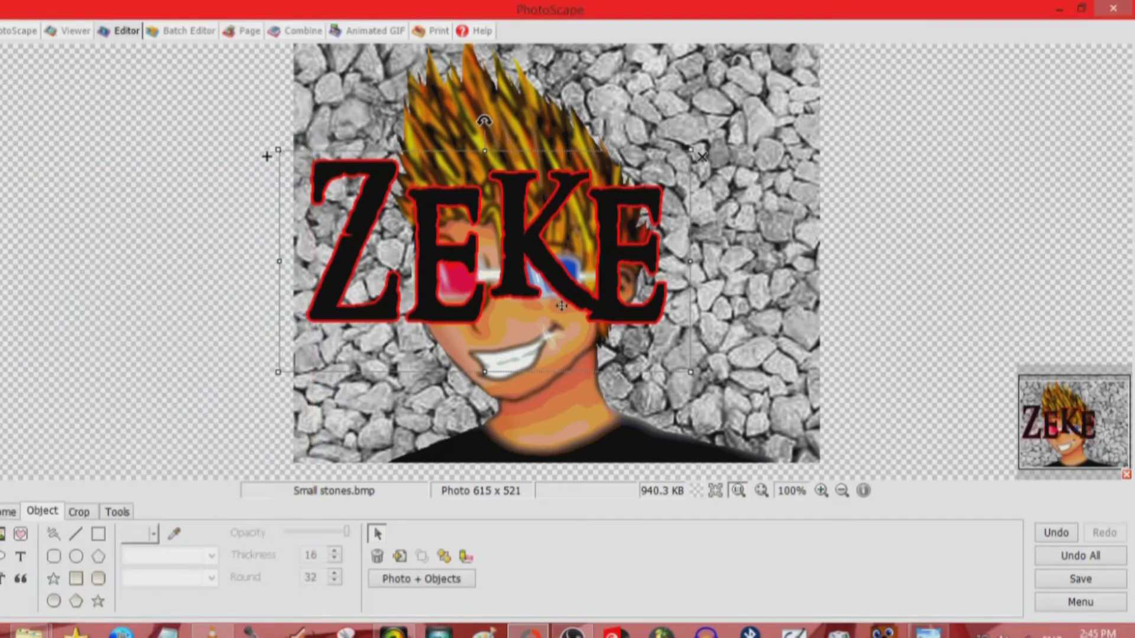
pyautogui.moveTo(688, 371); pyautogui.dragTo(441, 238)
pyautogui.moveTo(375, 206); pyautogui.dragTo(754, 373)
pyautogui.moveTo(733, 288)
pyautogui.mouseDown()
pyautogui.moveTo(723, 290)
pyautogui.moveTo(733, 287)
pyautogui.mouseUp()
pyautogui.moveTo(739, 360); pyautogui.dragTo(766, 114)
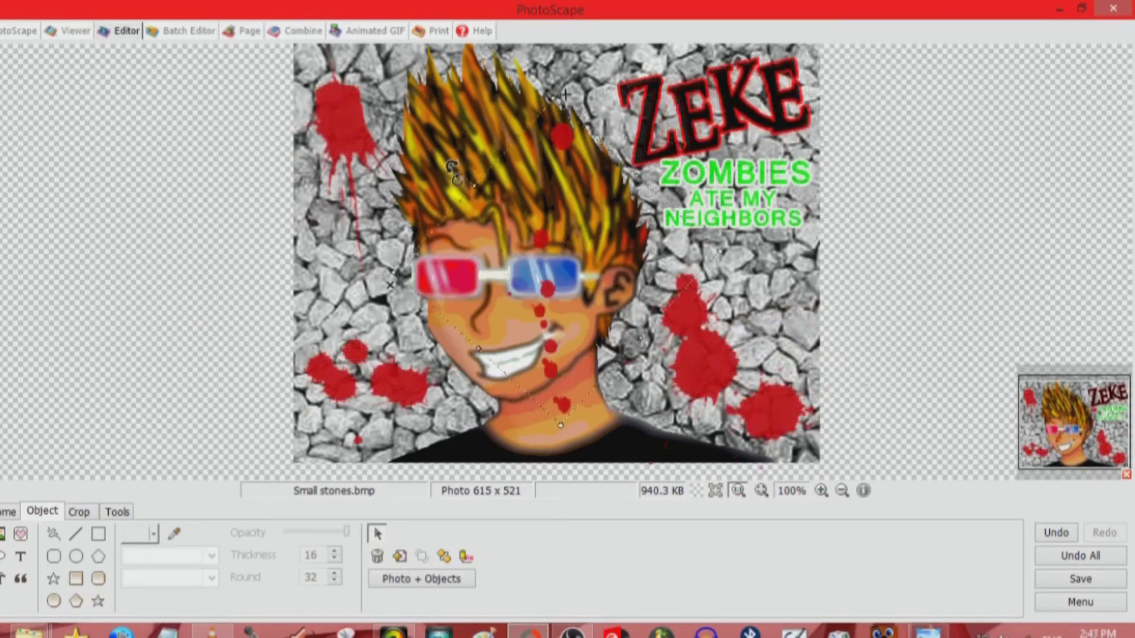
# - Rotate the red blood-drip object that lies over the character's face
pyautogui.moveTo(451, 167); pyautogui.dragTo(260, 283)
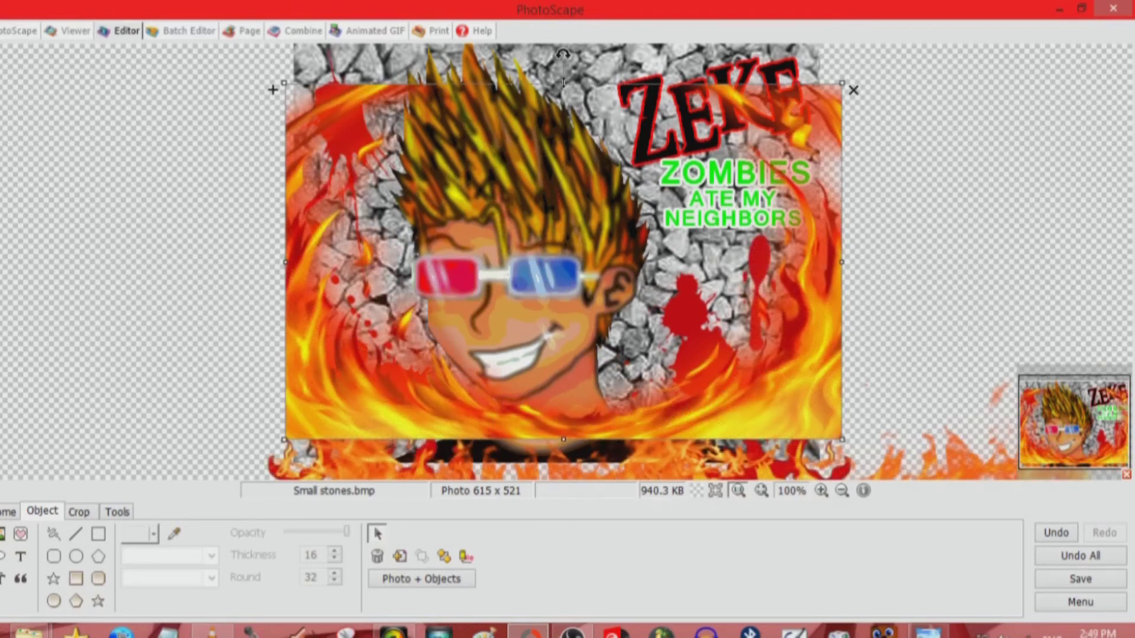
# - Stretch the flame frame object upward and downward so it covers the full height of the stone photo
pyautogui.moveTo(563, 83); pyautogui.dragTo(563, 45)
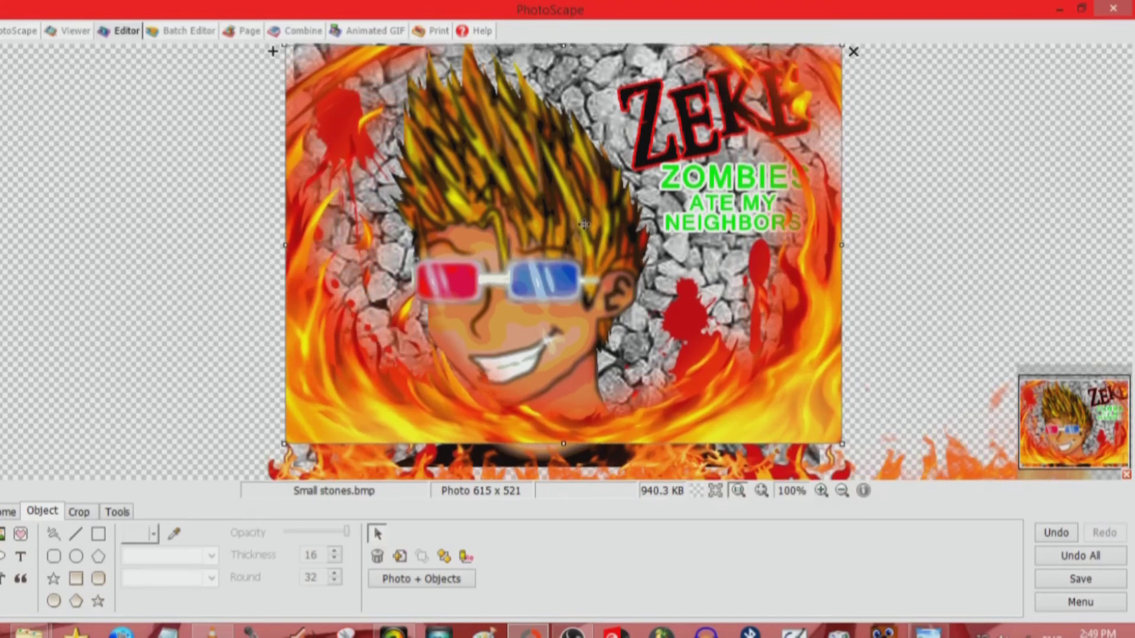
pyautogui.moveTo(1072, 407); pyautogui.dragTo(1069, 373)
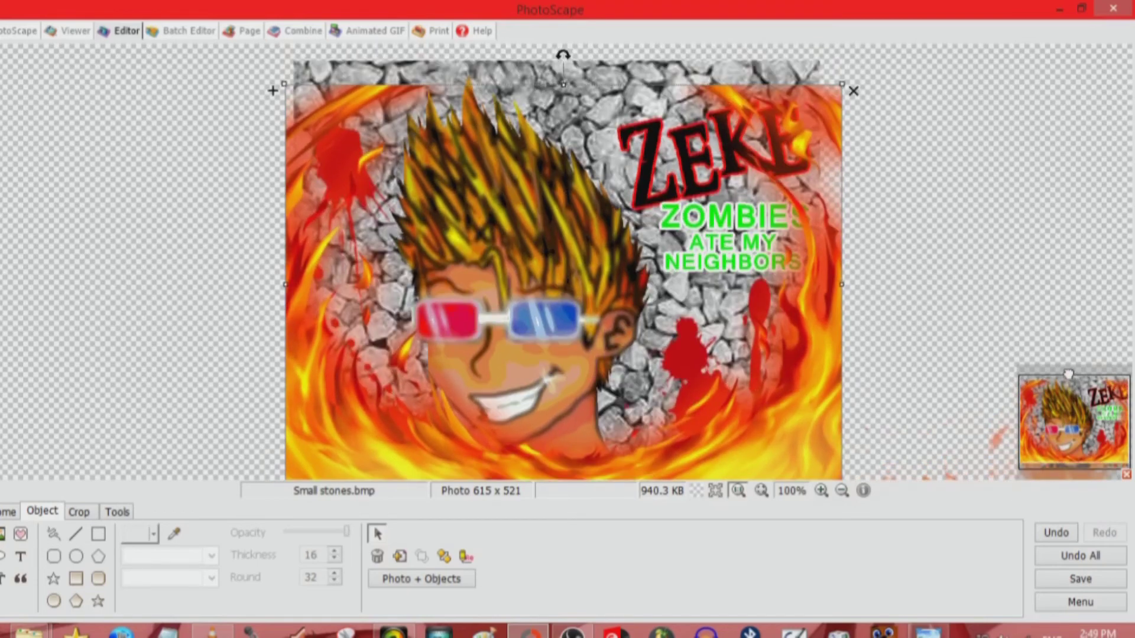
pyautogui.moveTo(563, 85); pyautogui.dragTo(560, 53)
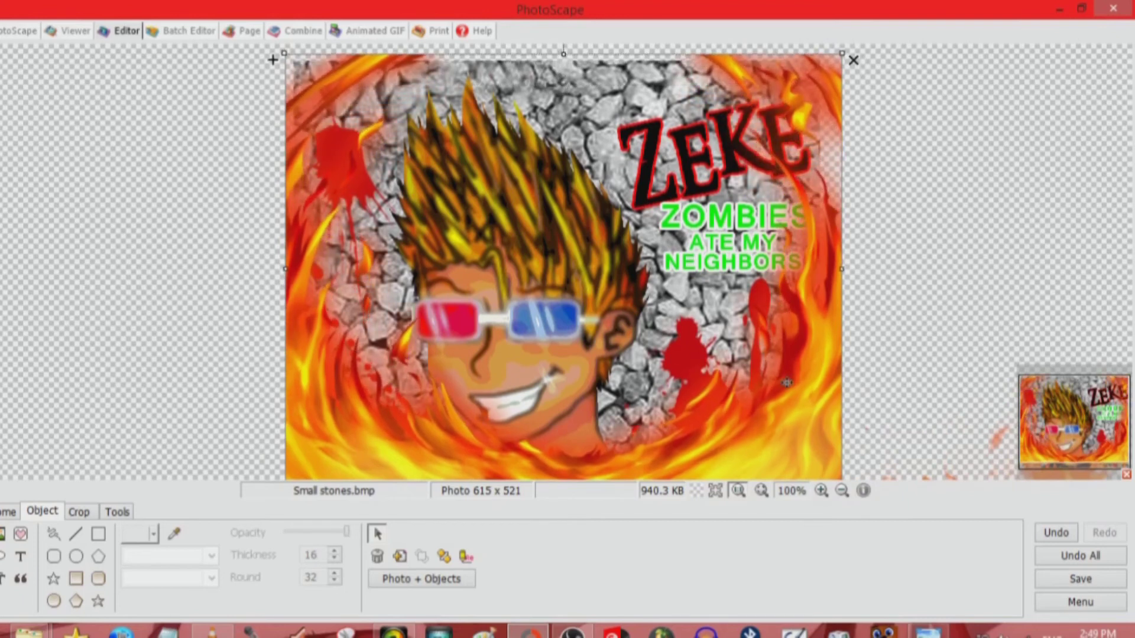
pyautogui.moveTo(1037, 416); pyautogui.dragTo(1046, 475)
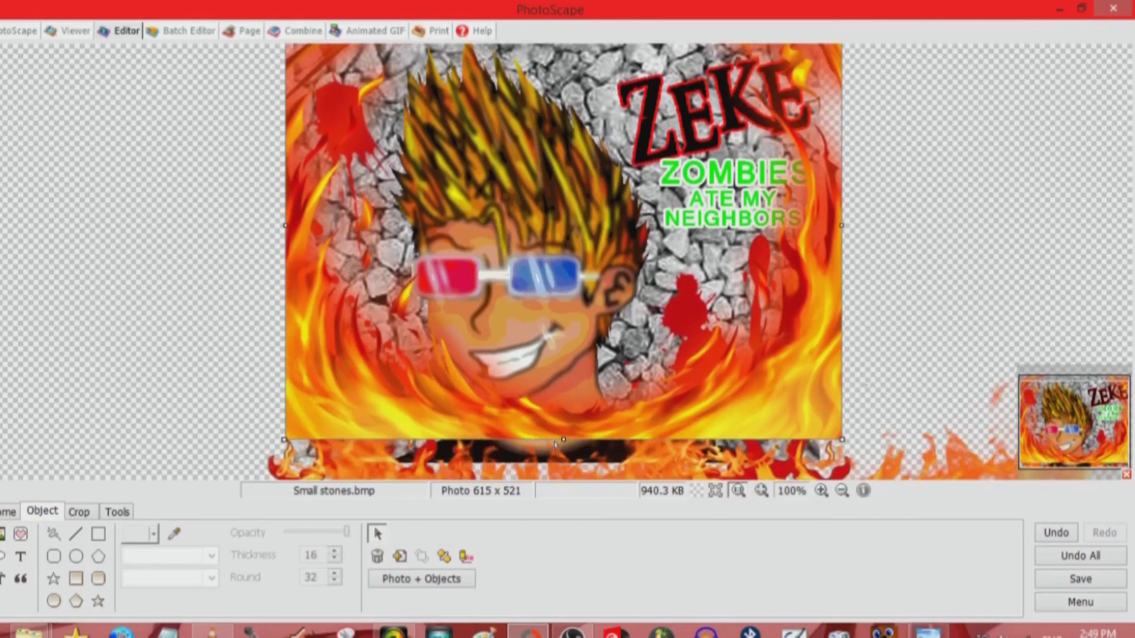
pyautogui.moveTo(563, 441); pyautogui.dragTo(563, 482)
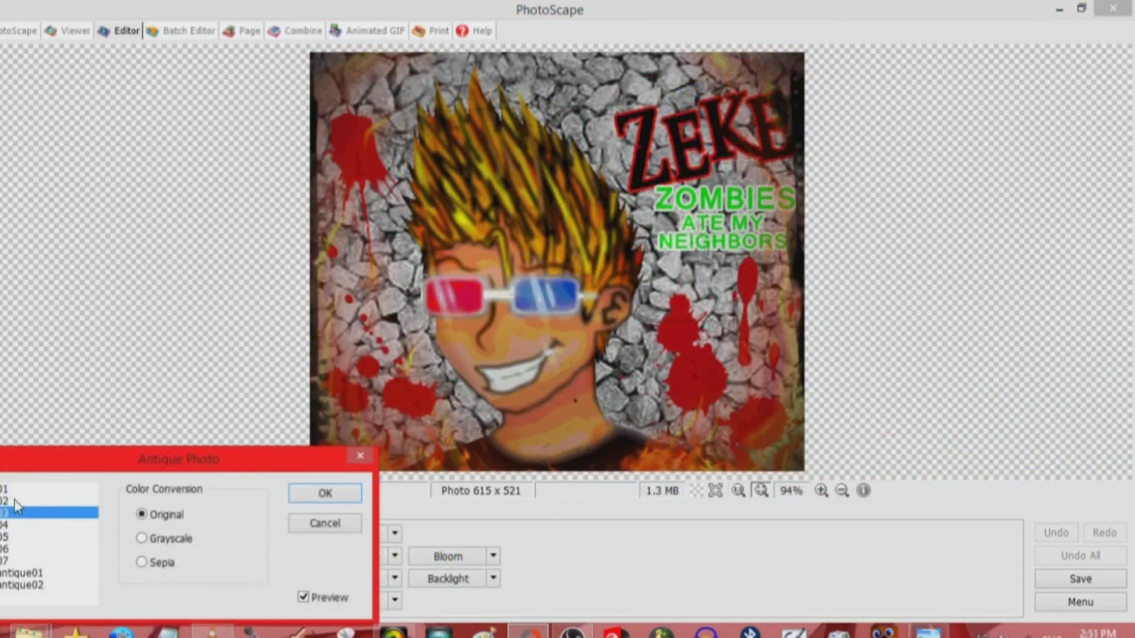
# - Choose style 02 for the Antique Photo effect on the picture
pyautogui.click(16, 501)
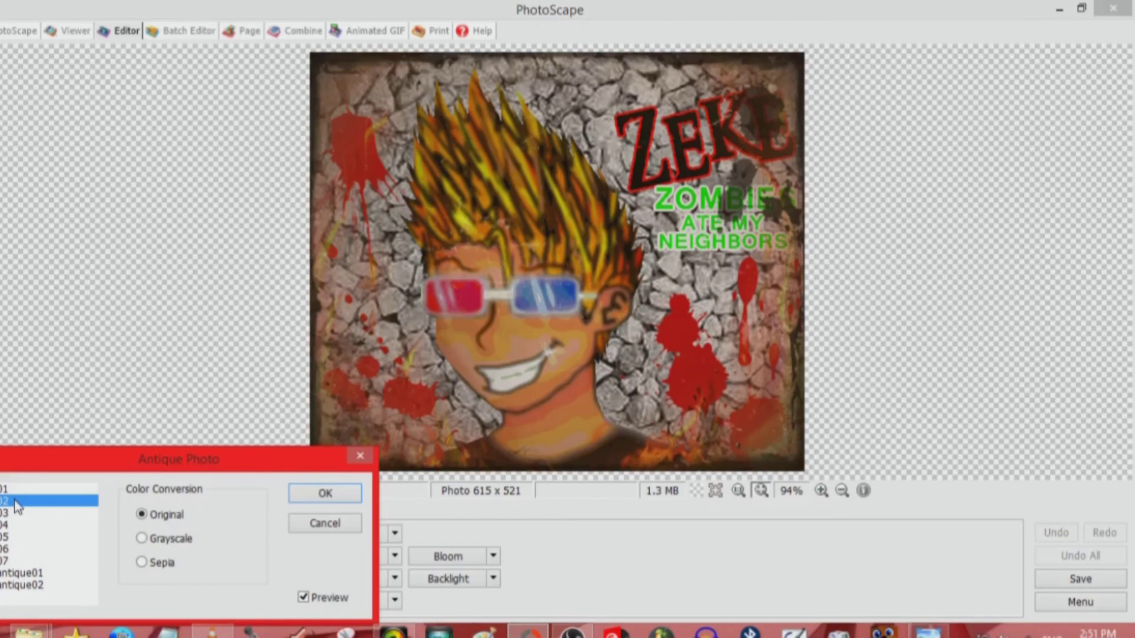
# - Hand-paint the artist's signature in thin bright green strokes in the picture's lower-left corner
pyautogui.moveTo(205, 406); pyautogui.dragTo(222, 408)
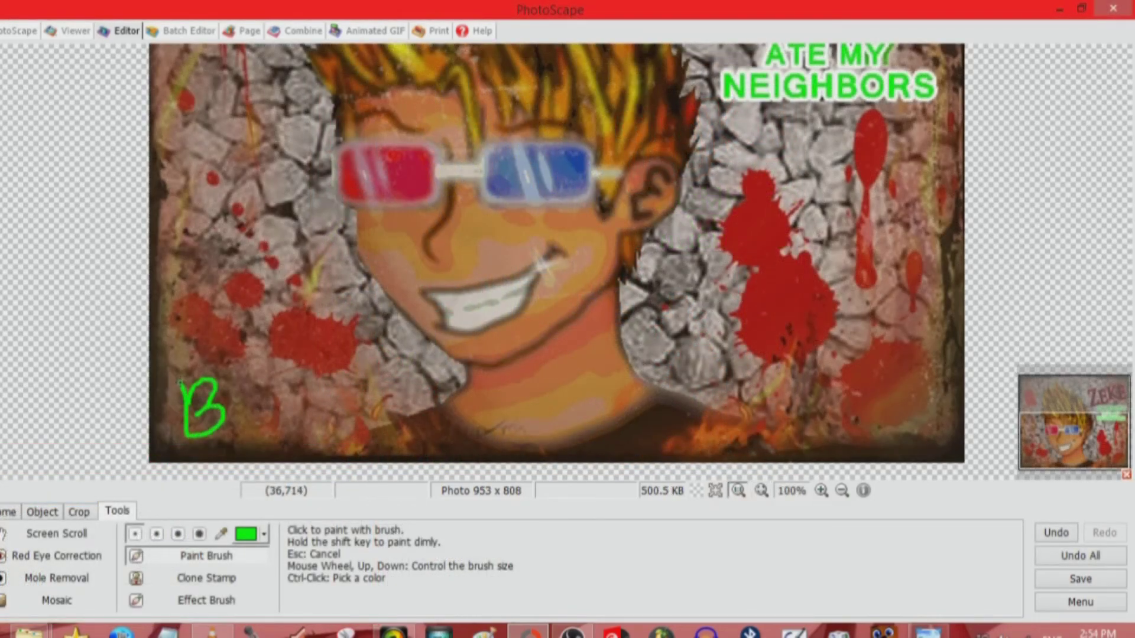
pyautogui.moveTo(225, 398)
pyautogui.mouseDown()
pyautogui.moveTo(240, 425)
pyautogui.moveTo(245, 407)
pyautogui.mouseUp()
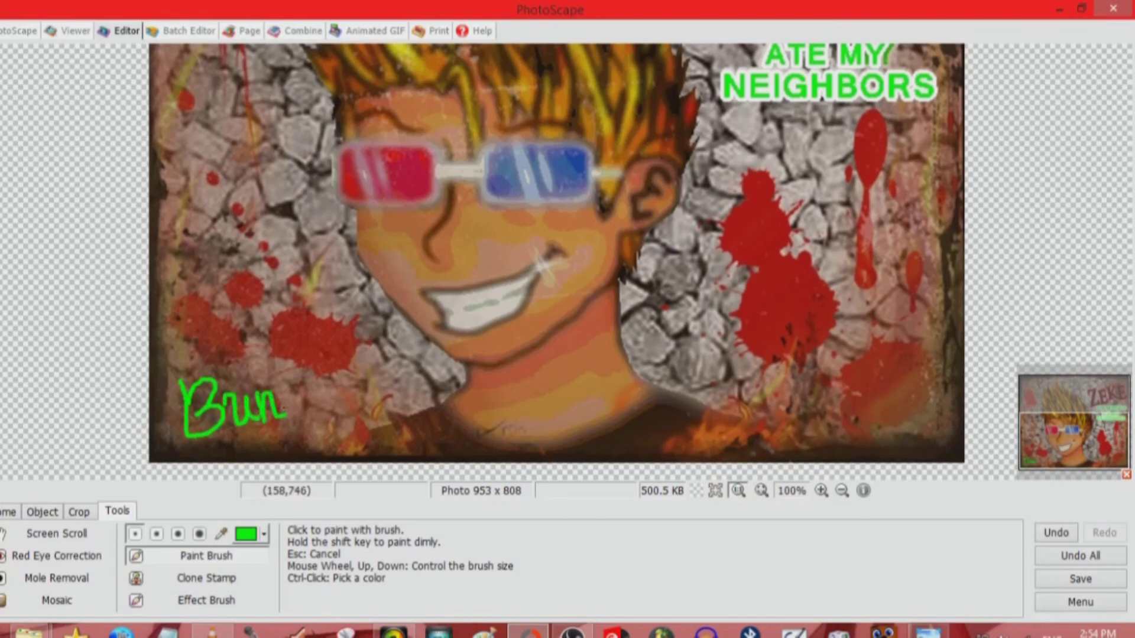
pyautogui.moveTo(283, 387); pyautogui.dragTo(296, 397)
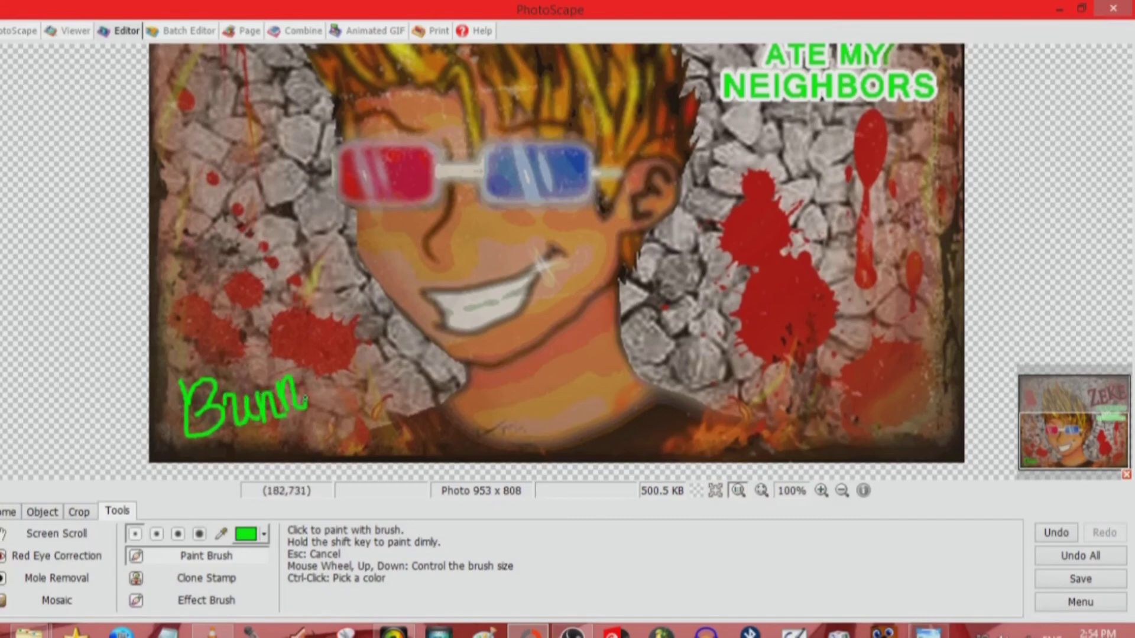